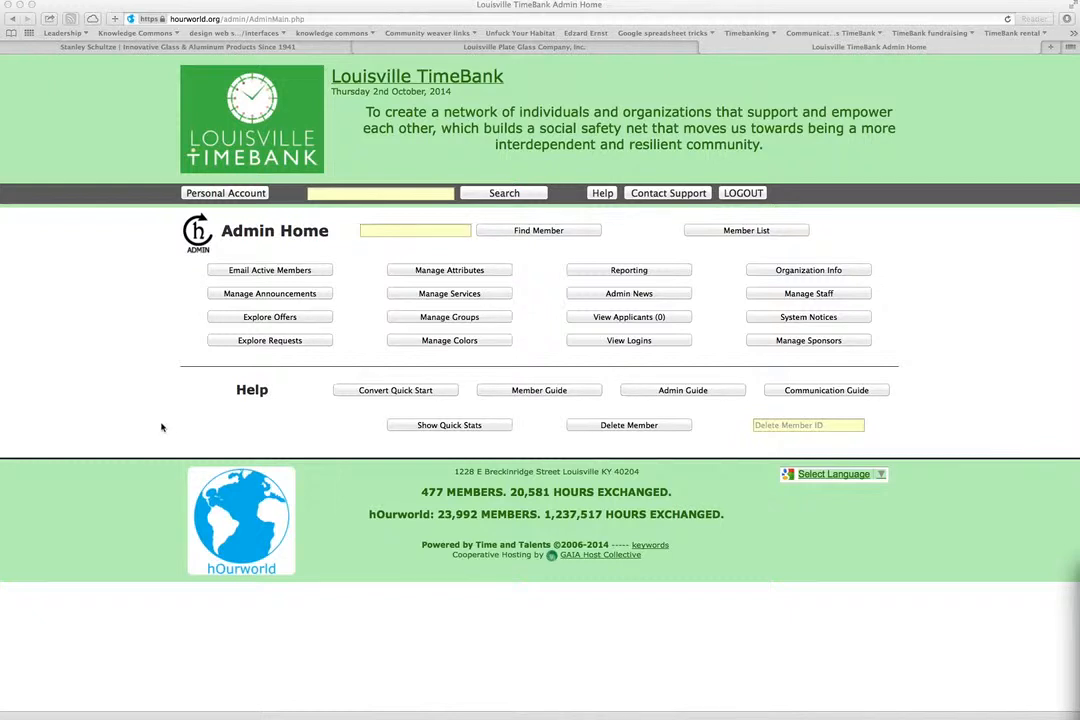
# Search members for 'Louisvil' and open the Louisville Timebank profile from the suggestion.
pyautogui.click(375, 230)
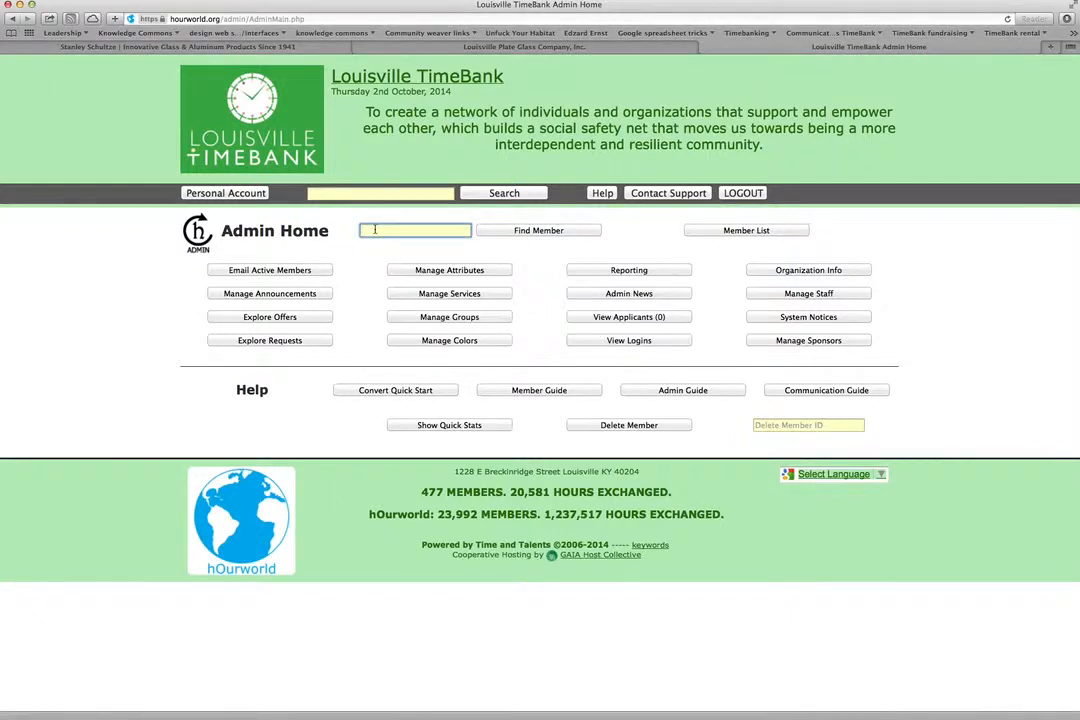
pyautogui.write('Louisville Timebank')
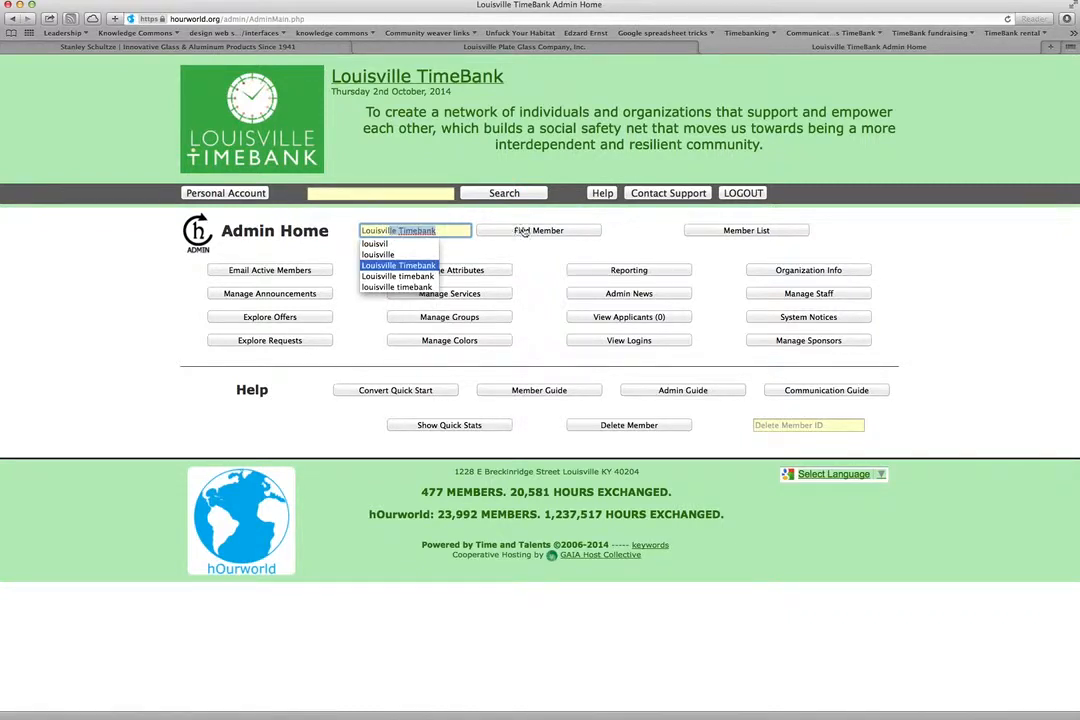
pyautogui.press('Tab')
pyautogui.press('Return')
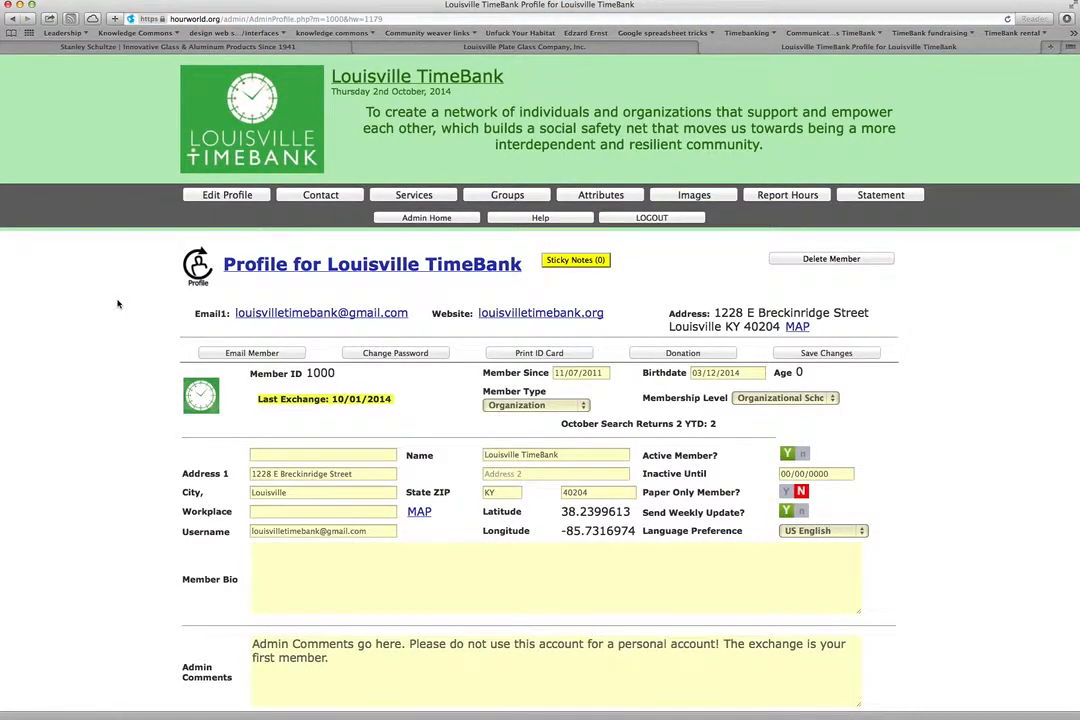
# Browse Louisville TimeBank's Services offers and requests listing, then go back to Admin Home.
pyautogui.click(411, 197)
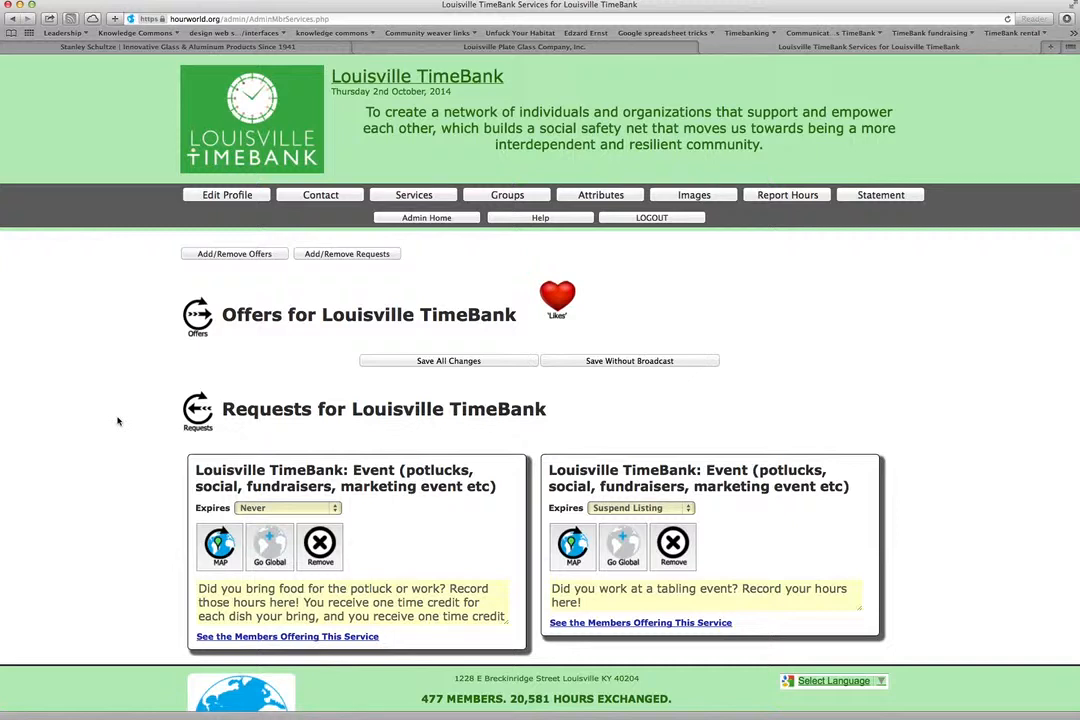
pyautogui.scroll(-1, 117, 421)
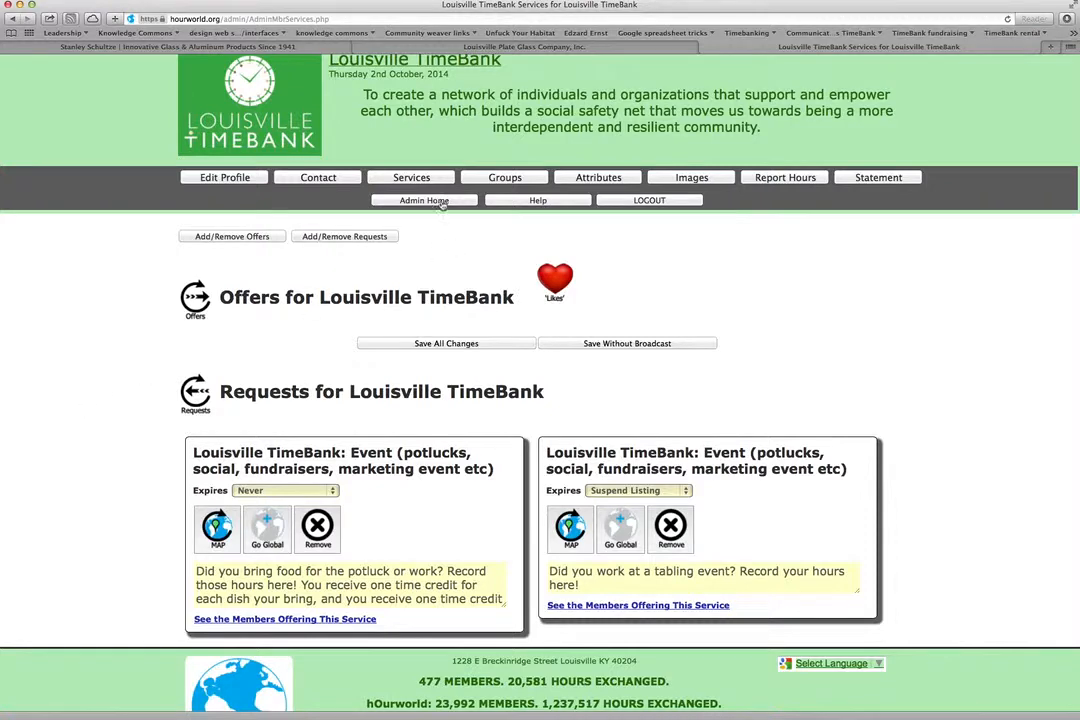
pyautogui.click(380, 203)
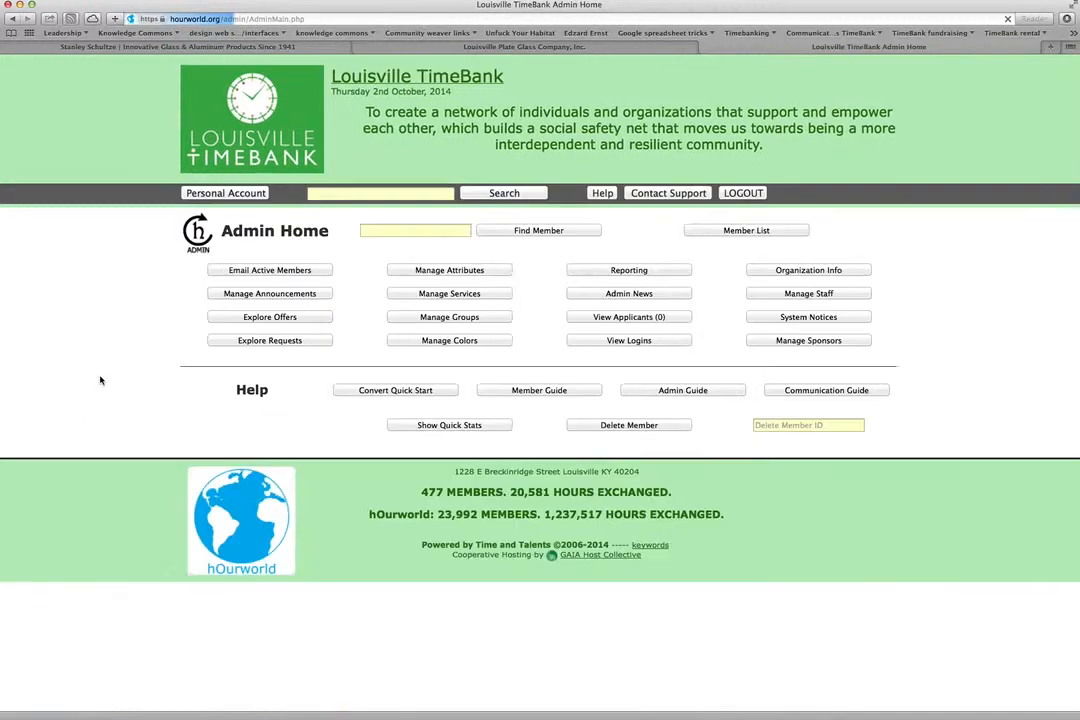
# In Manage Announcements, replace the placeholder with a 'Contact [member name].' sentence and select it.
pyautogui.click(258, 294)
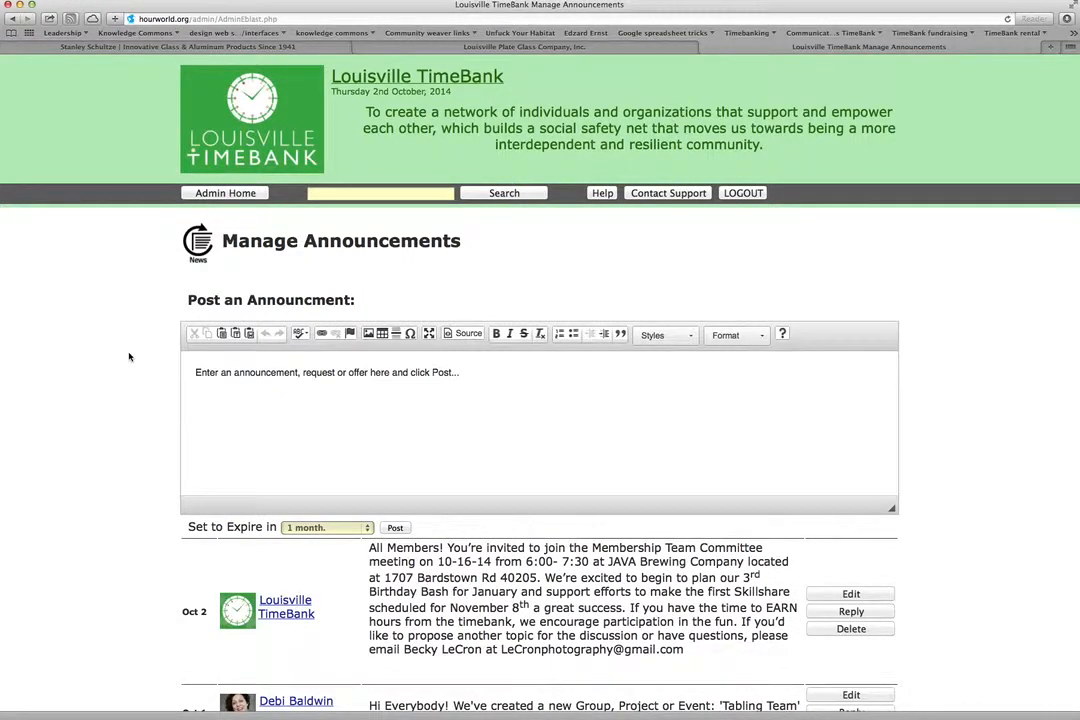
pyautogui.click(193, 372)
pyautogui.moveTo(193, 374)
pyautogui.mouseDown()
pyautogui.moveTo(498, 357)
pyautogui.moveTo(456, 372)
pyautogui.moveTo(189, 370)
pyautogui.mouseUp()
pyautogui.write('R')
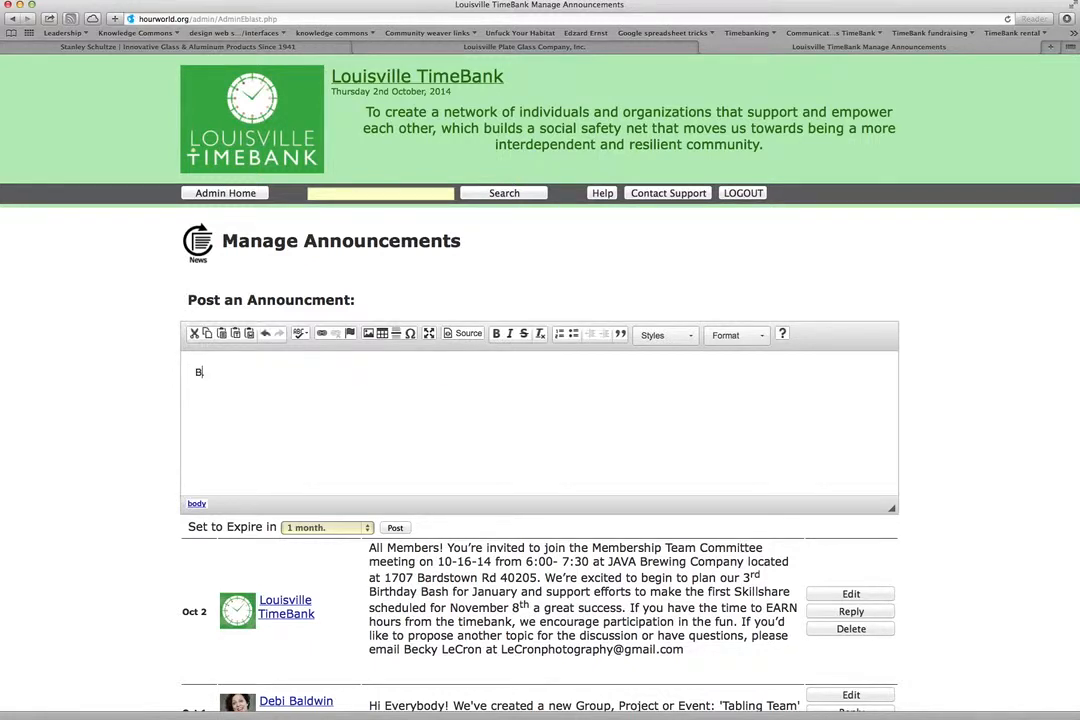
pyautogui.press('BackSpace')
pyautogui.moveTo(195, 374)
pyautogui.mouseDown()
pyautogui.moveTo(287, 375)
pyautogui.moveTo(190, 370)
pyautogui.mouseUp()
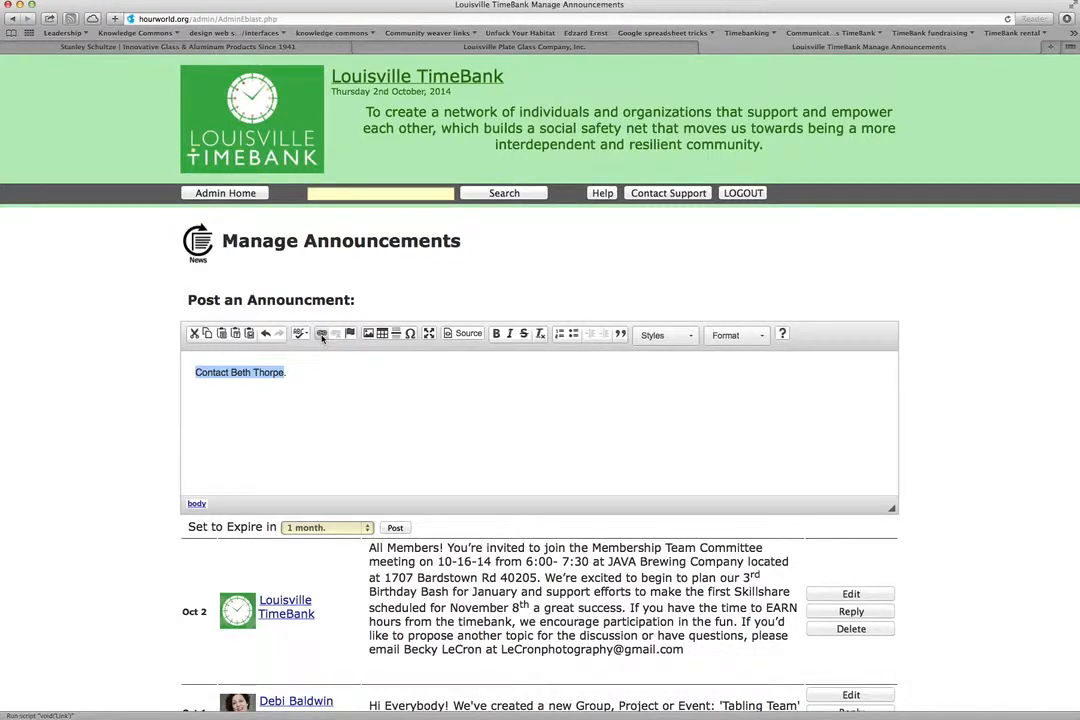
# Make the sentence an E-mail link to the member's address with subject 'Communications'.
pyautogui.click(322, 334)
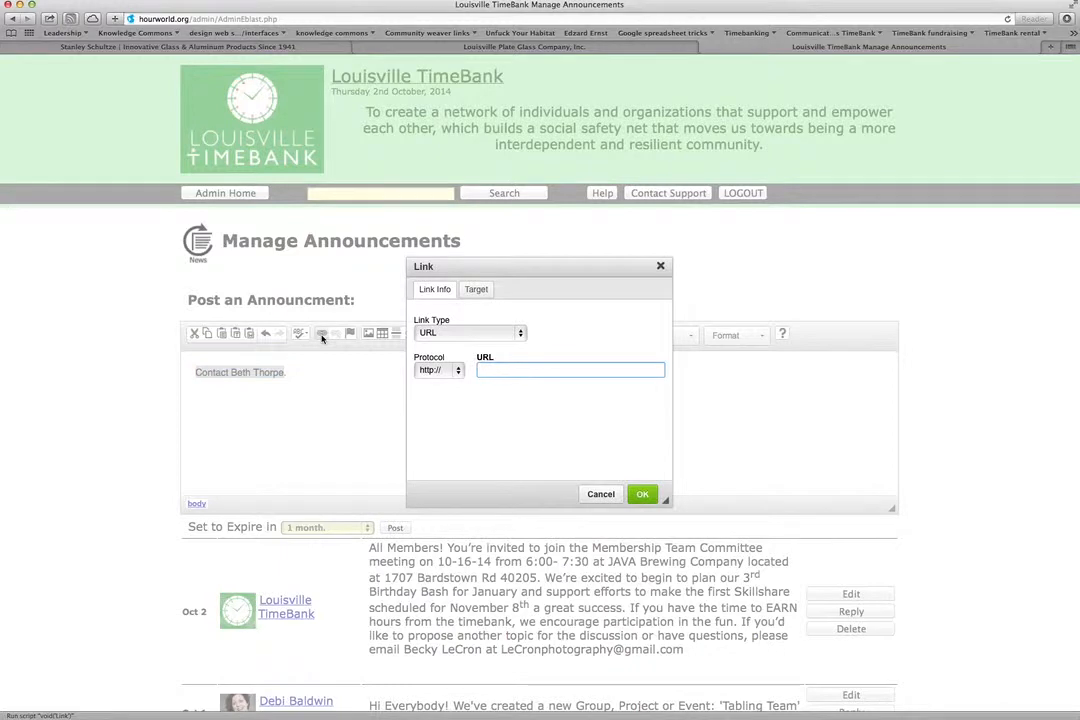
pyautogui.click(445, 335)
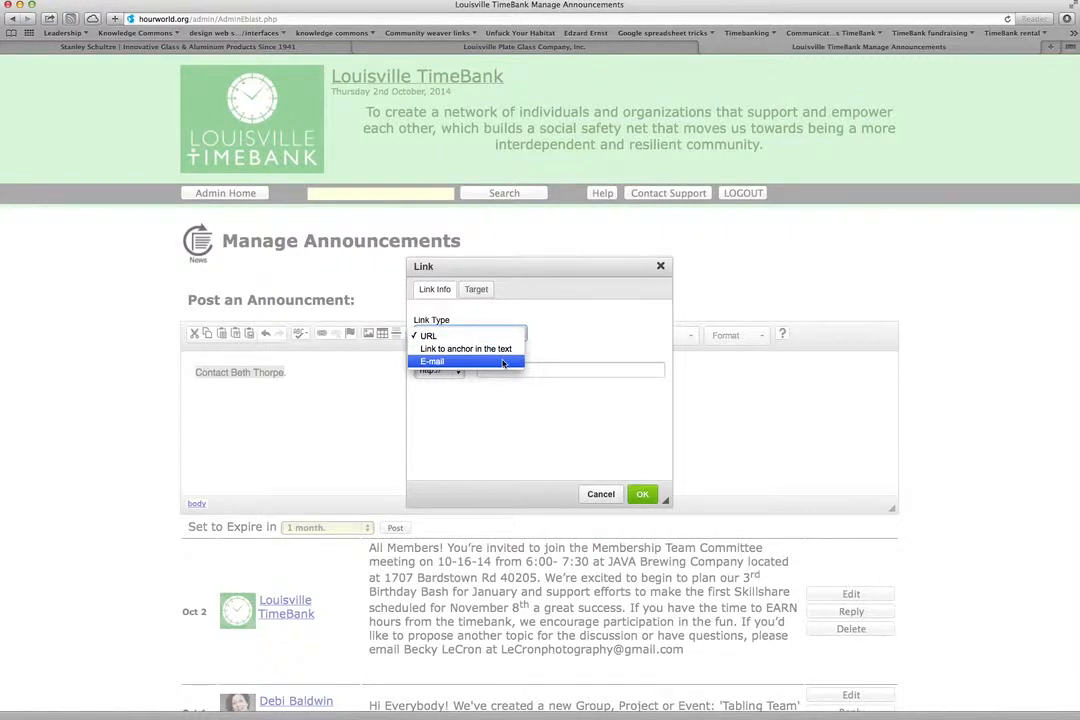
pyautogui.click(500, 362)
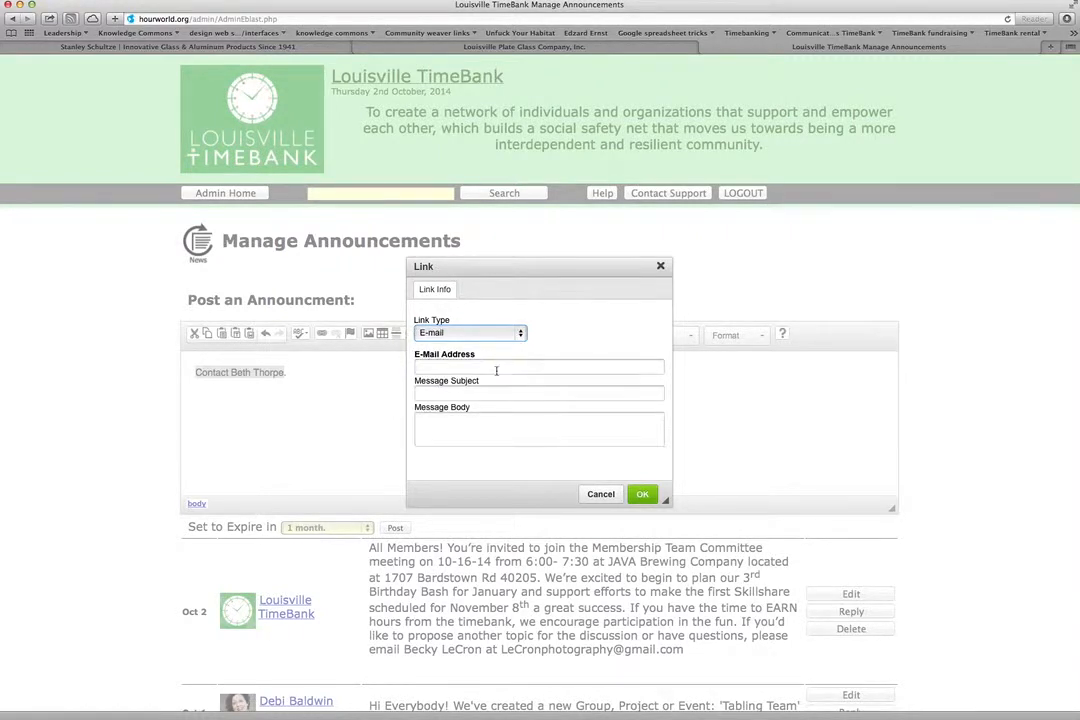
pyautogui.click(496, 368)
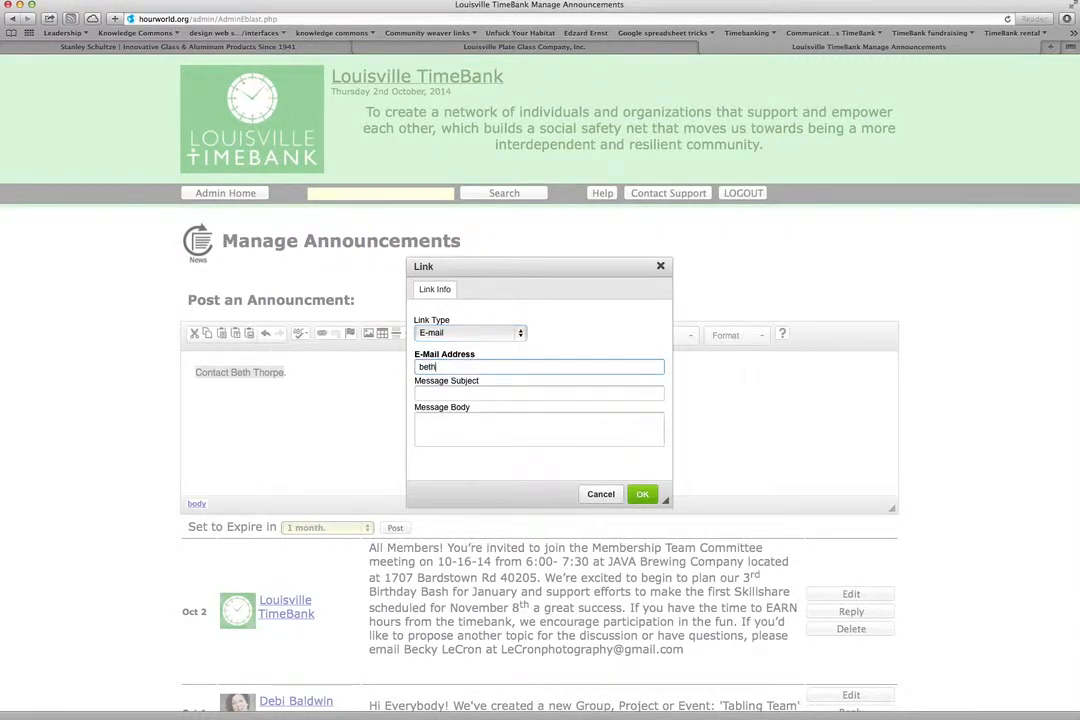
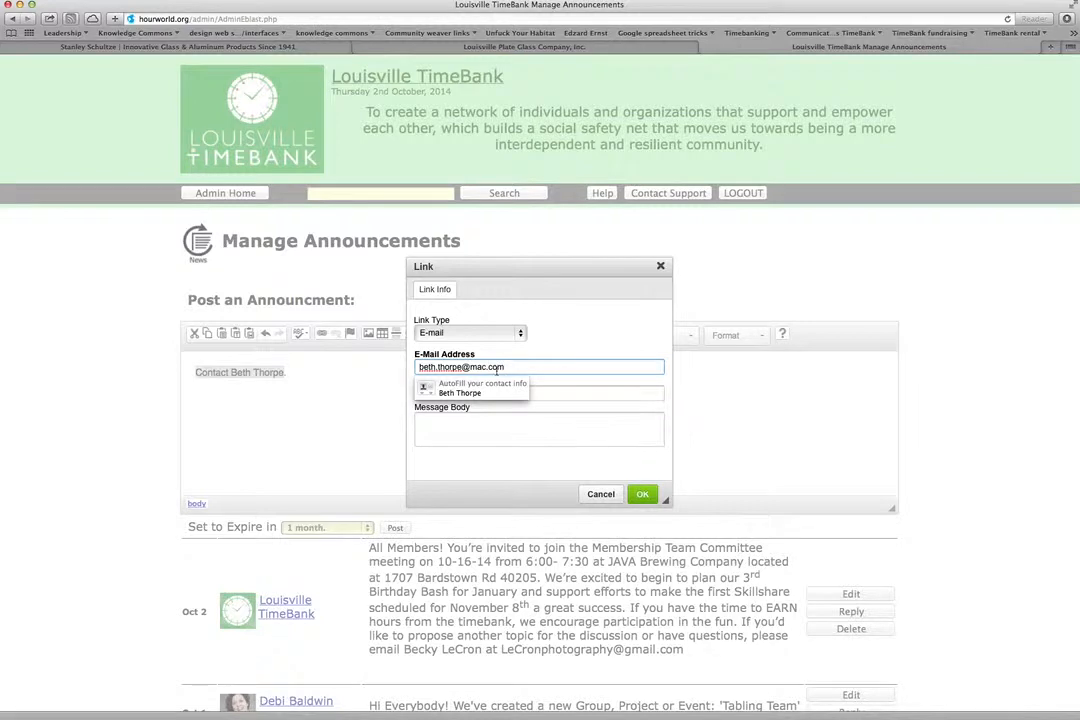
pyautogui.click(468, 393)
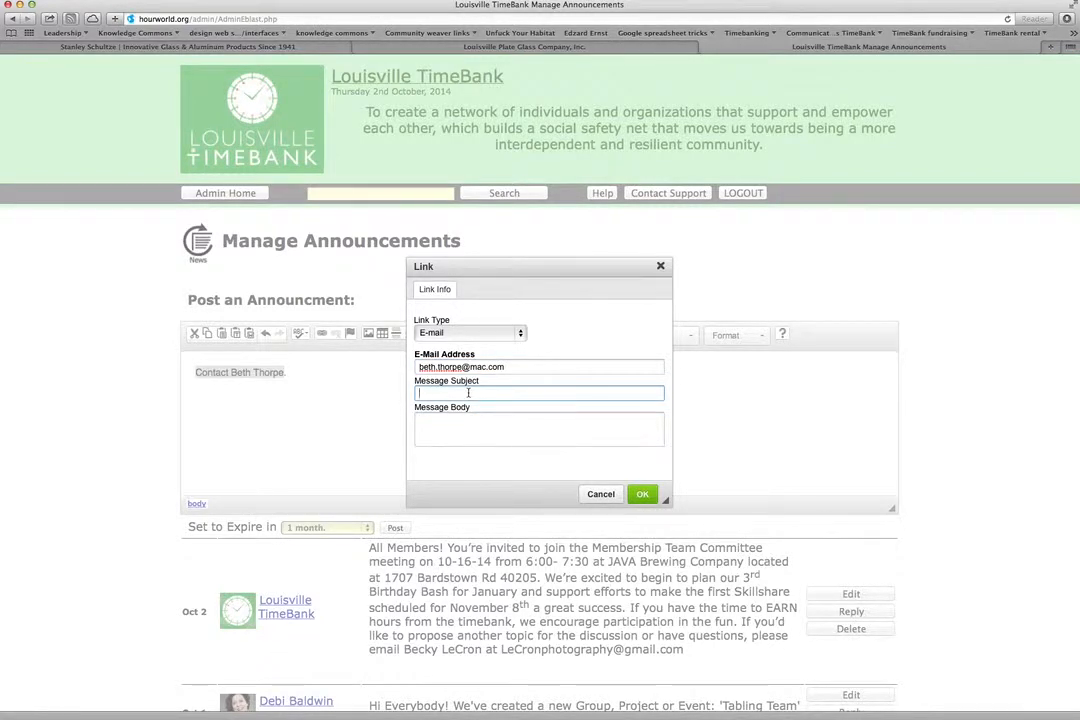
pyautogui.write('Communications')
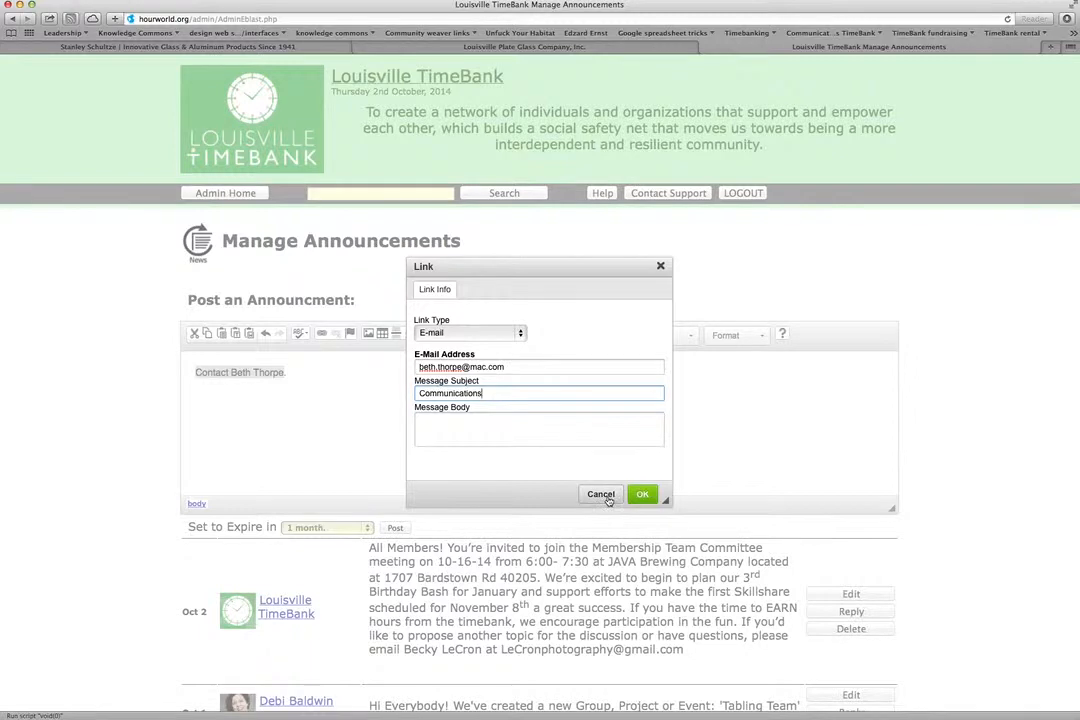
pyautogui.click(519, 333)
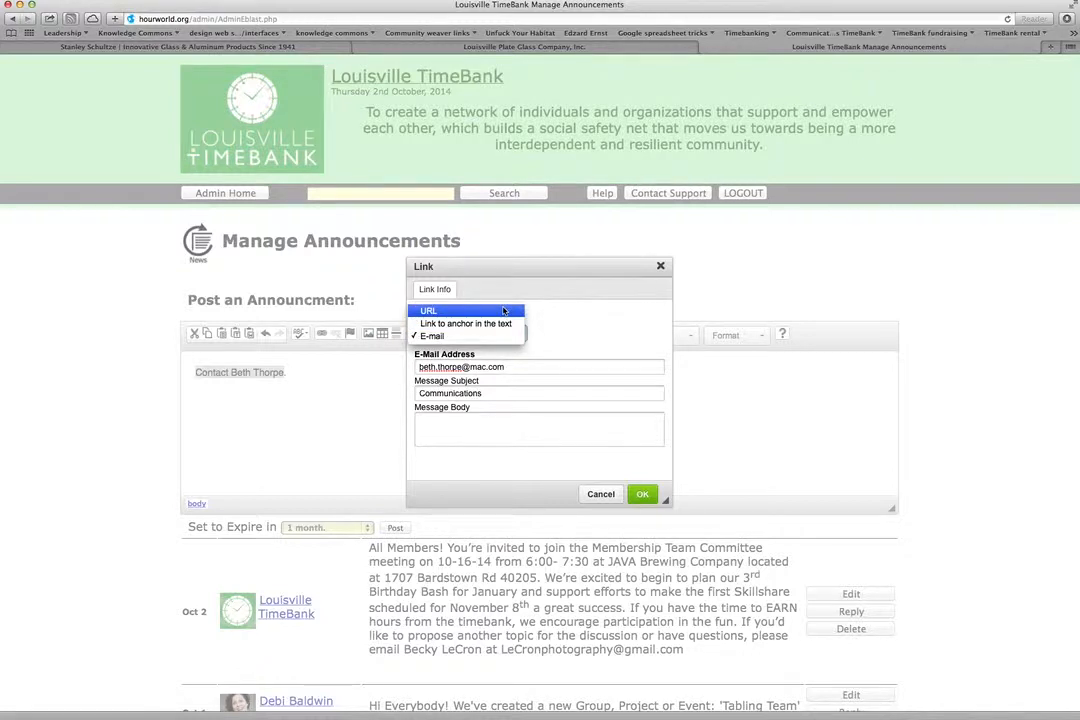
# Change the link type to URL and enter Signupgenius.com as the address.
pyautogui.click(503, 311)
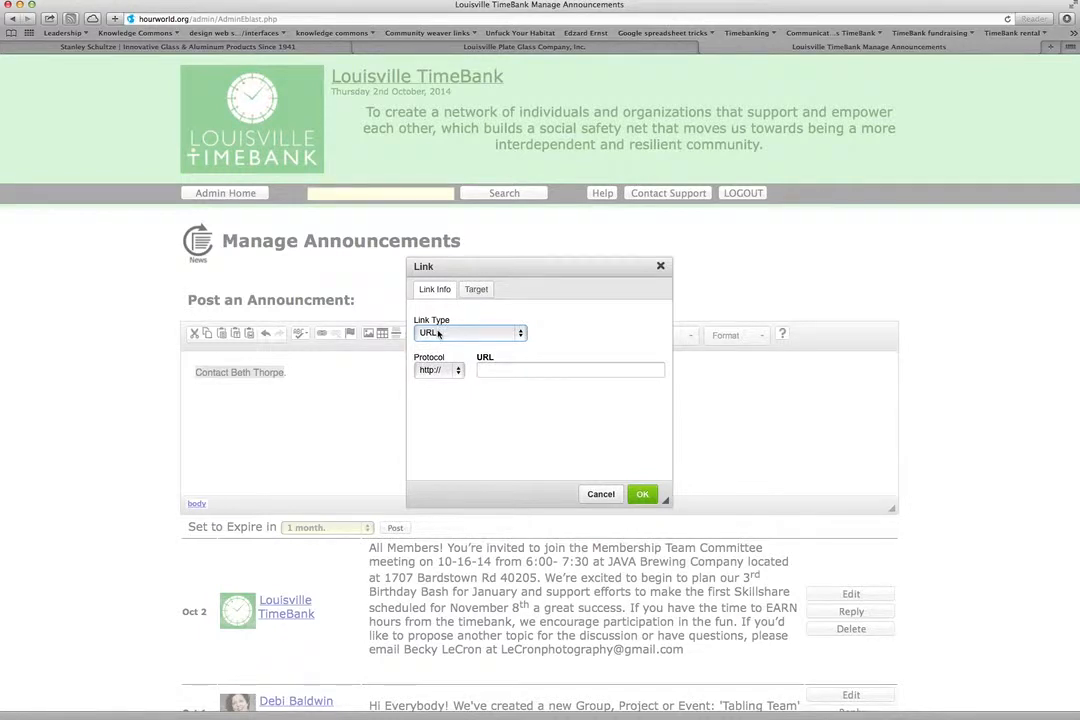
pyautogui.click(497, 369)
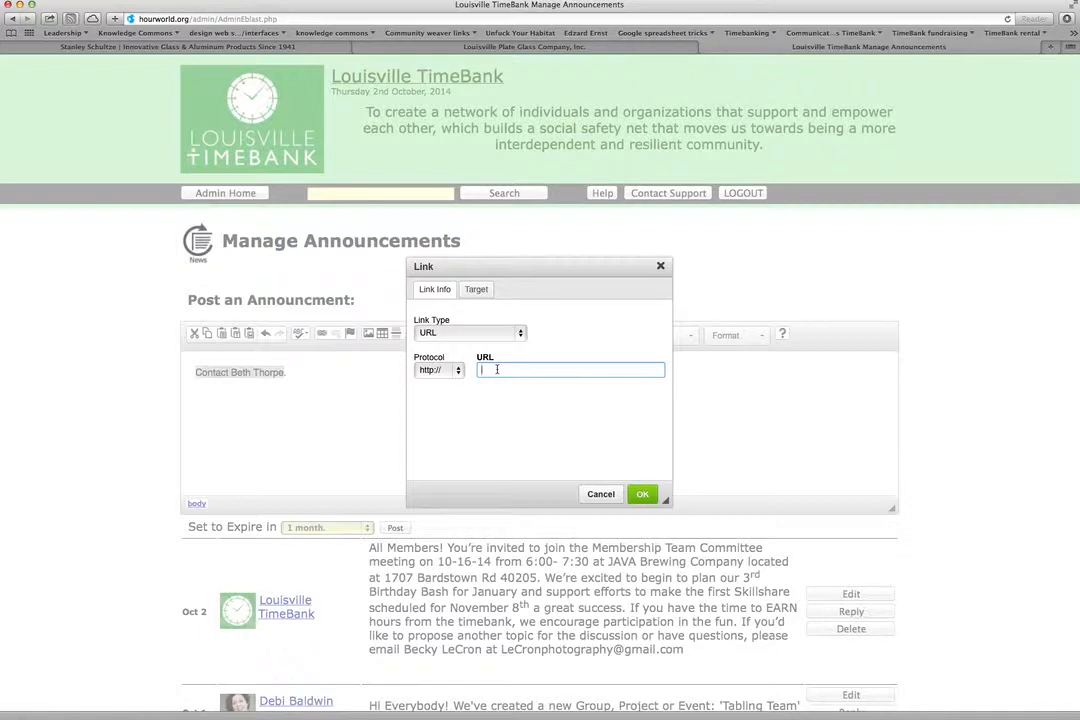
pyautogui.write('Signupgenius')
pyautogui.write('om')
pyautogui.click(477, 290)
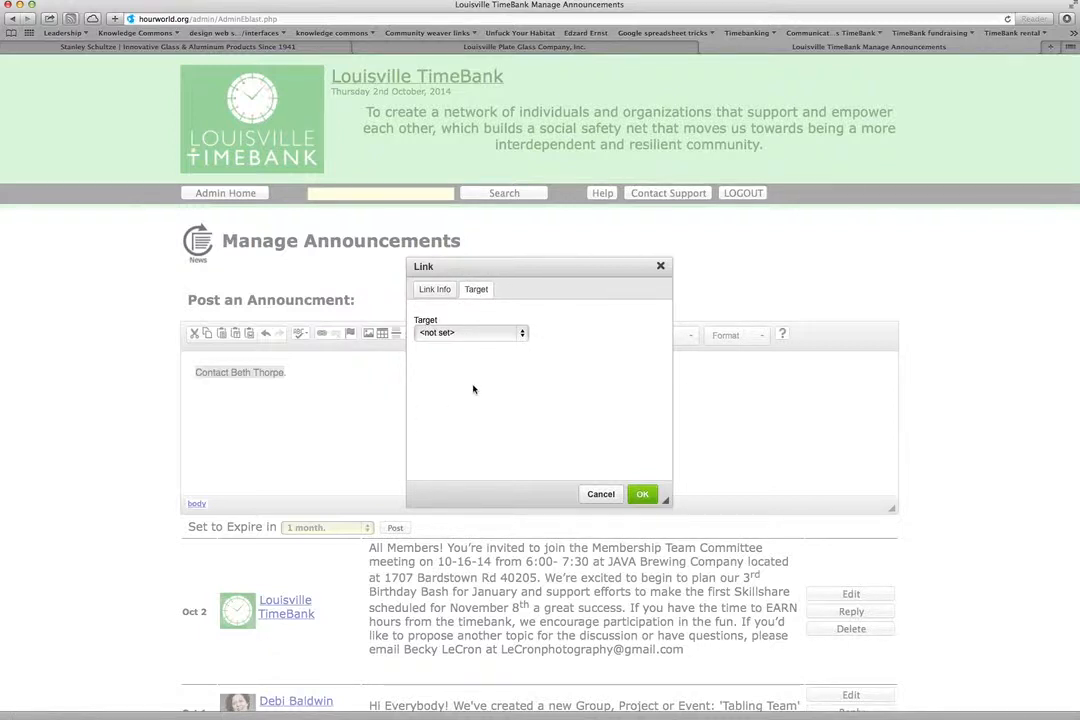
# Set the link target to New Window (_blank) and apply the link.
pyautogui.click(521, 334)
pyautogui.click(521, 337)
pyautogui.click(521, 337)
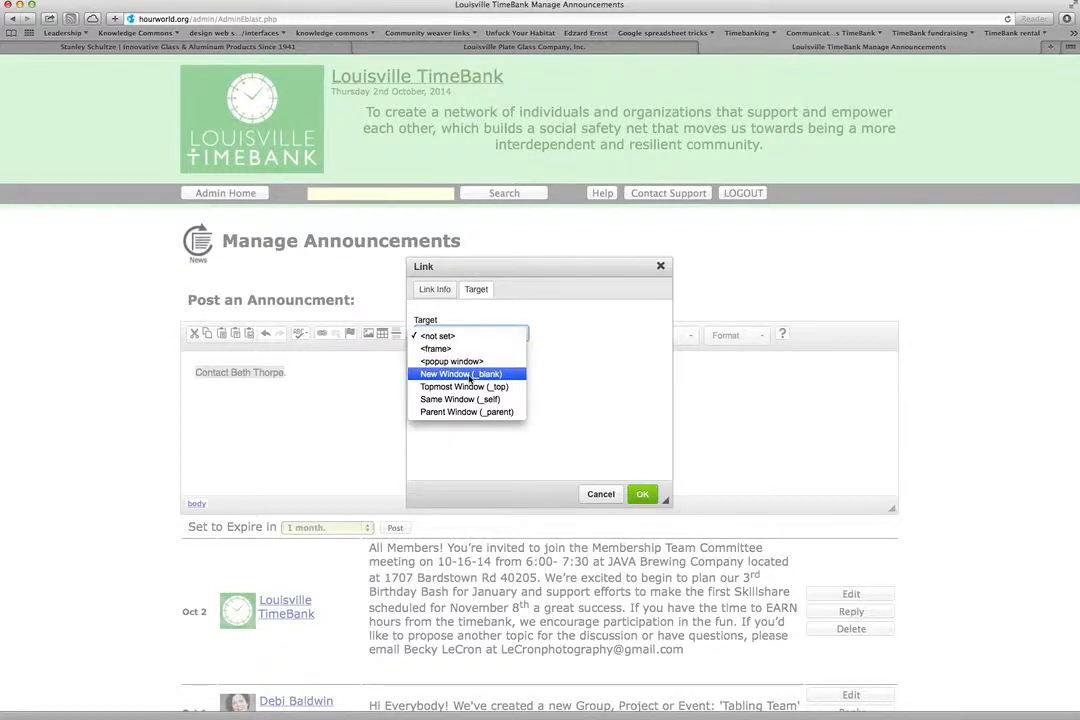
pyautogui.click(470, 378)
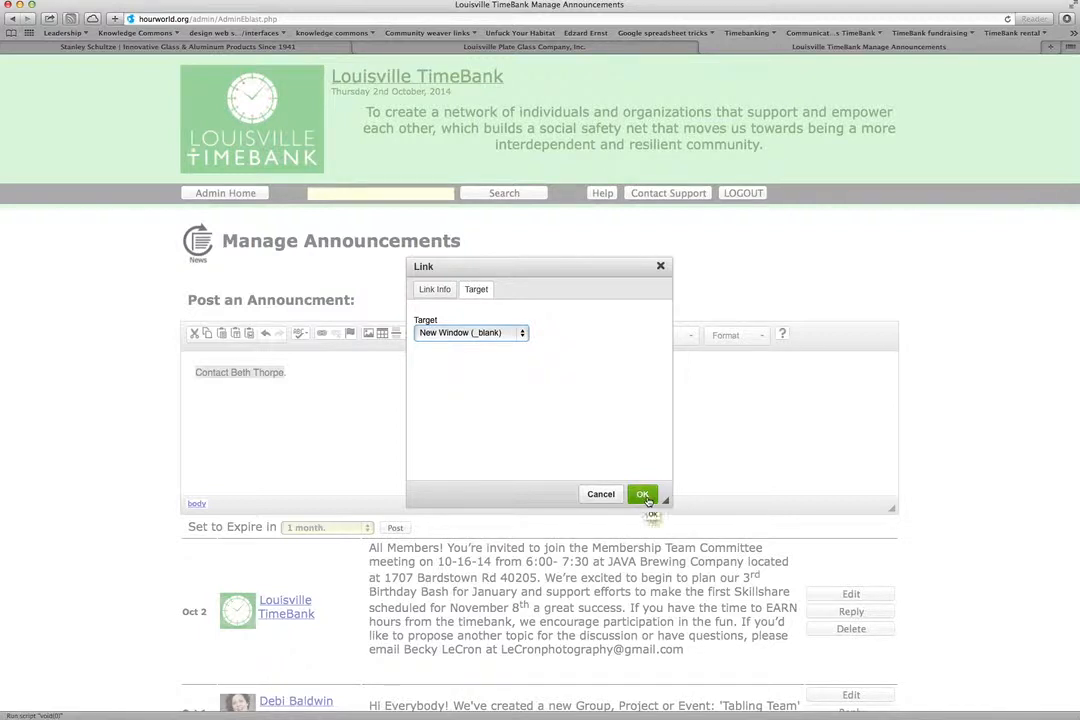
pyautogui.click(645, 499)
pyautogui.click(645, 499)
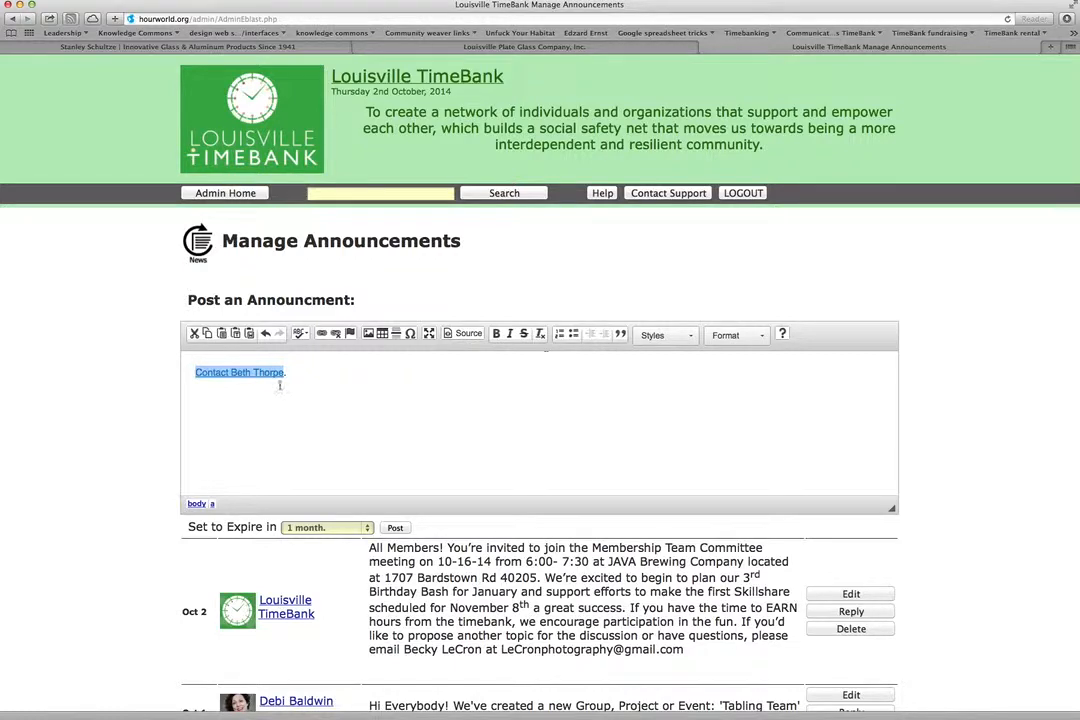
pyautogui.click(296, 371)
pyautogui.scroll(-3, 168, 587)
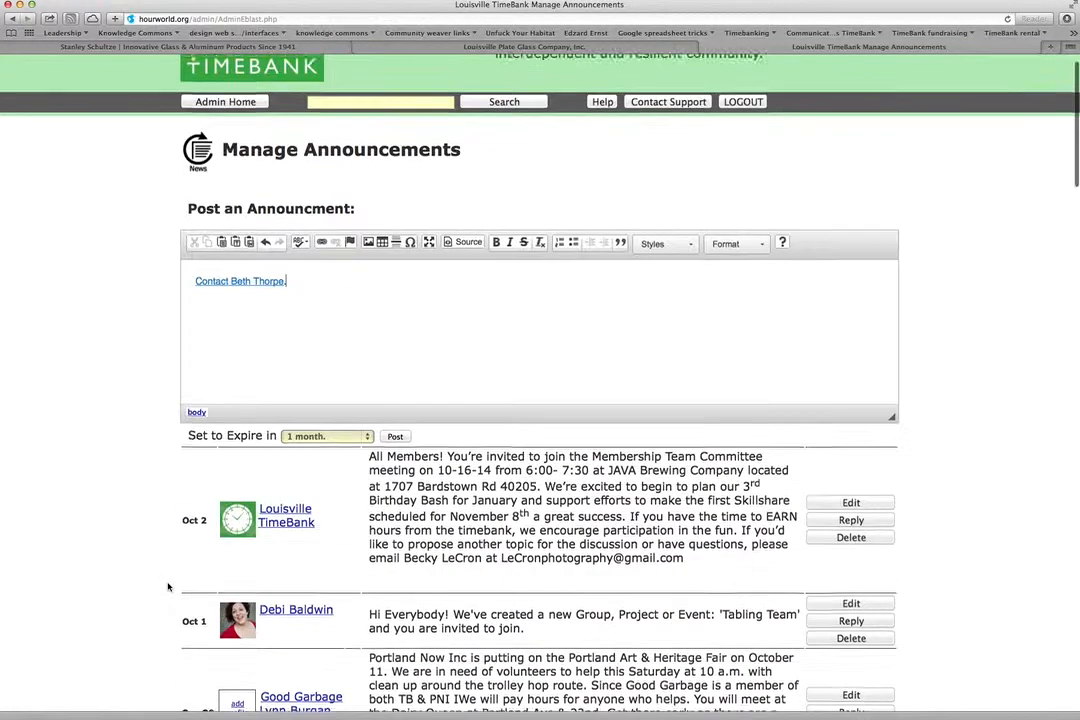
pyautogui.scroll(-4, 168, 587)
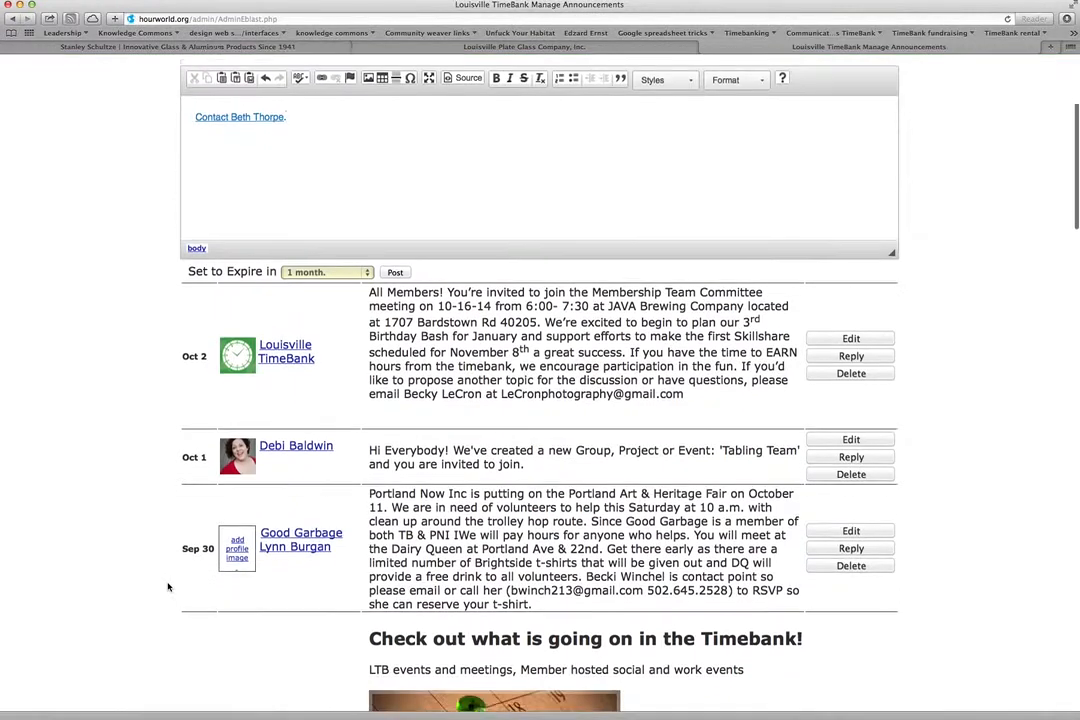
pyautogui.scroll(-3, 168, 587)
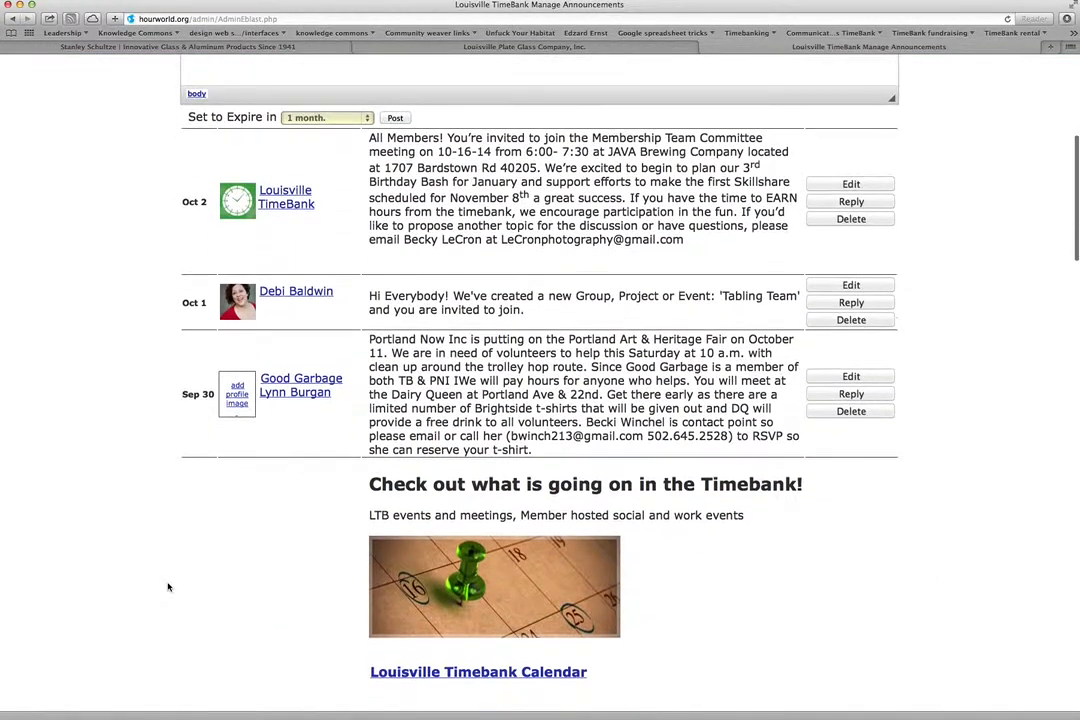
pyautogui.scroll(-1, 168, 587)
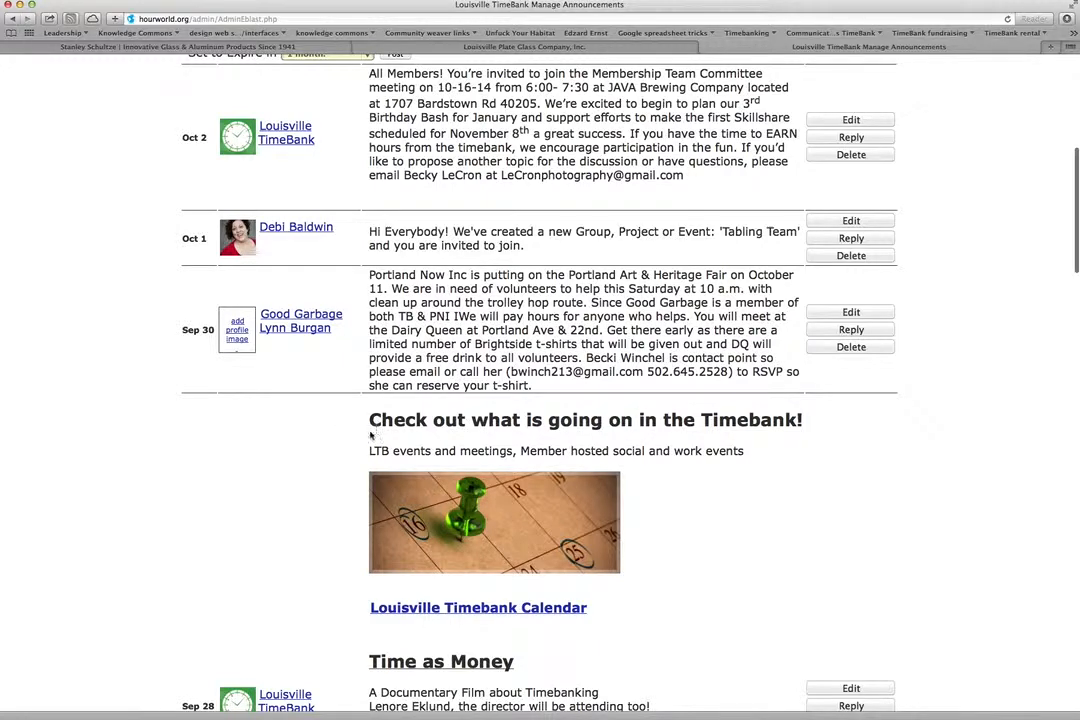
pyautogui.scroll(-1, 320, 494)
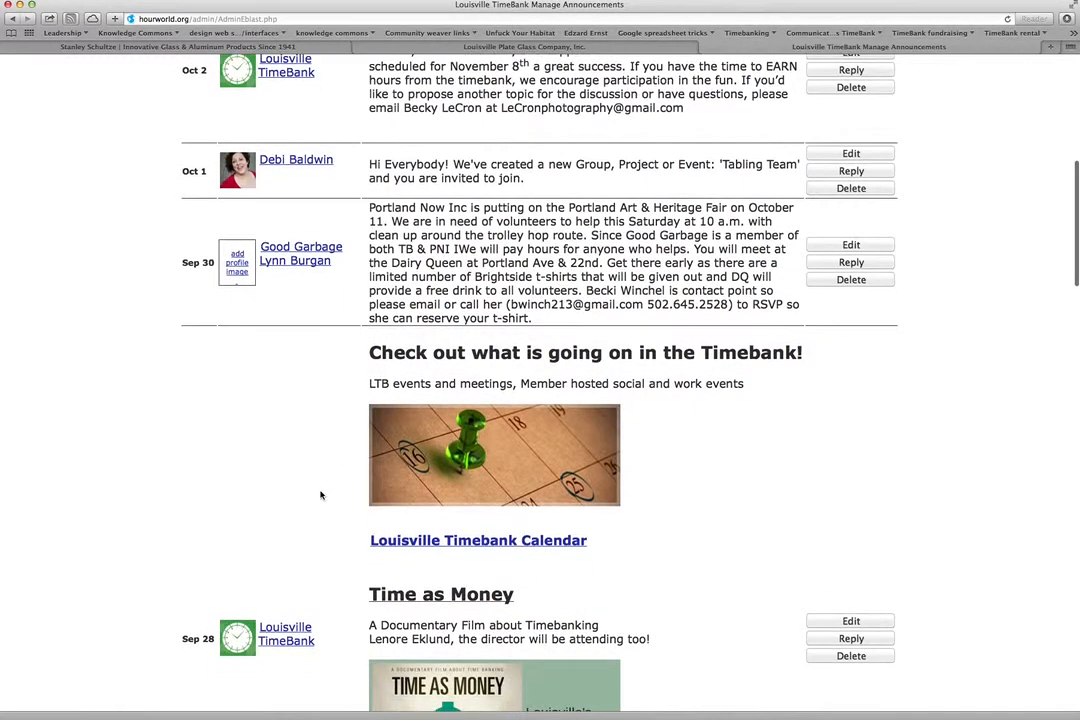
pyautogui.scroll(5, 320, 494)
pyautogui.scroll(2, 320, 444)
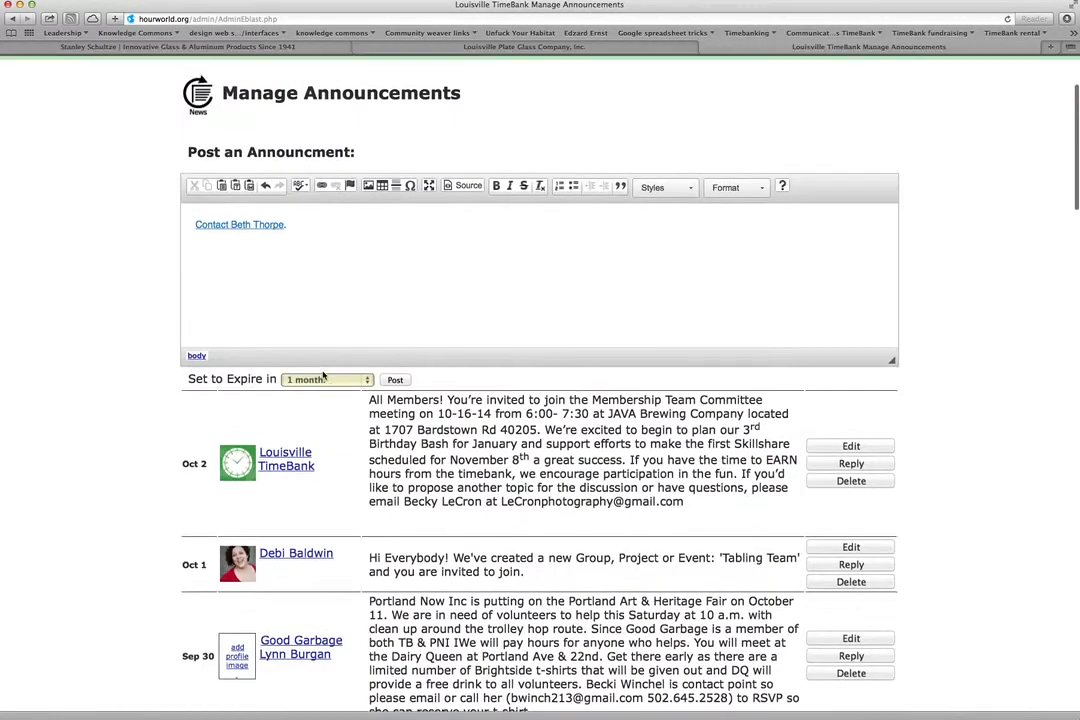
pyautogui.click(297, 223)
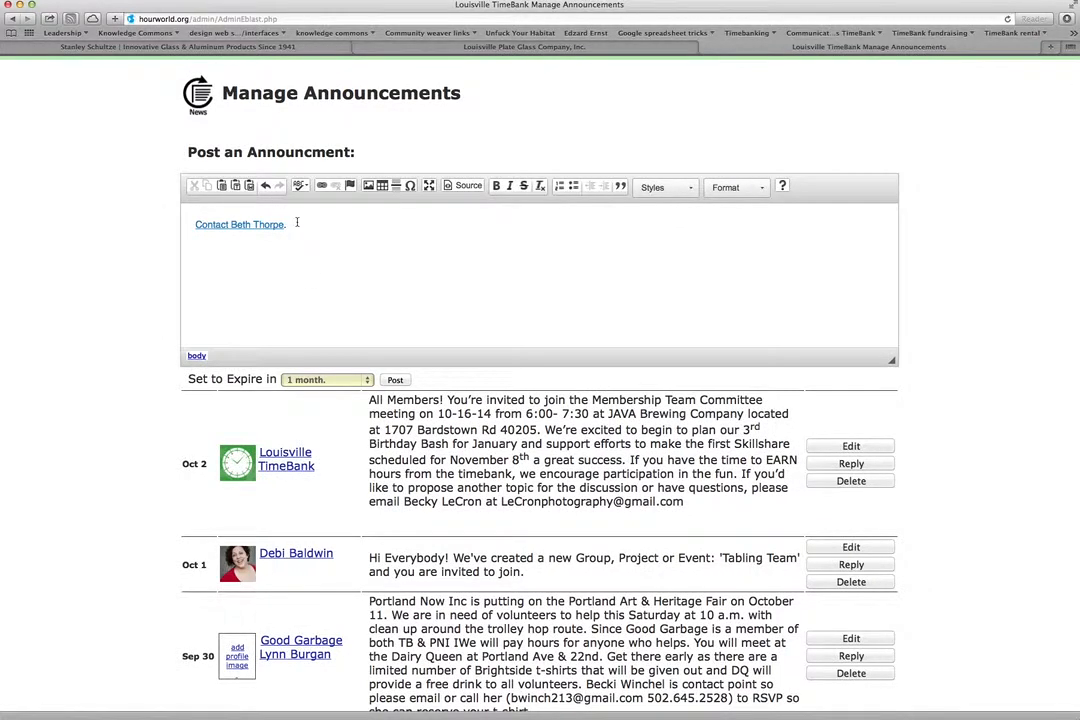
# Add 'Find out what is going in the TimeBank' on a new line, styled as Heading 2.
pyautogui.press('Return')
pyautogui.write('Find out what is going in the Ti')
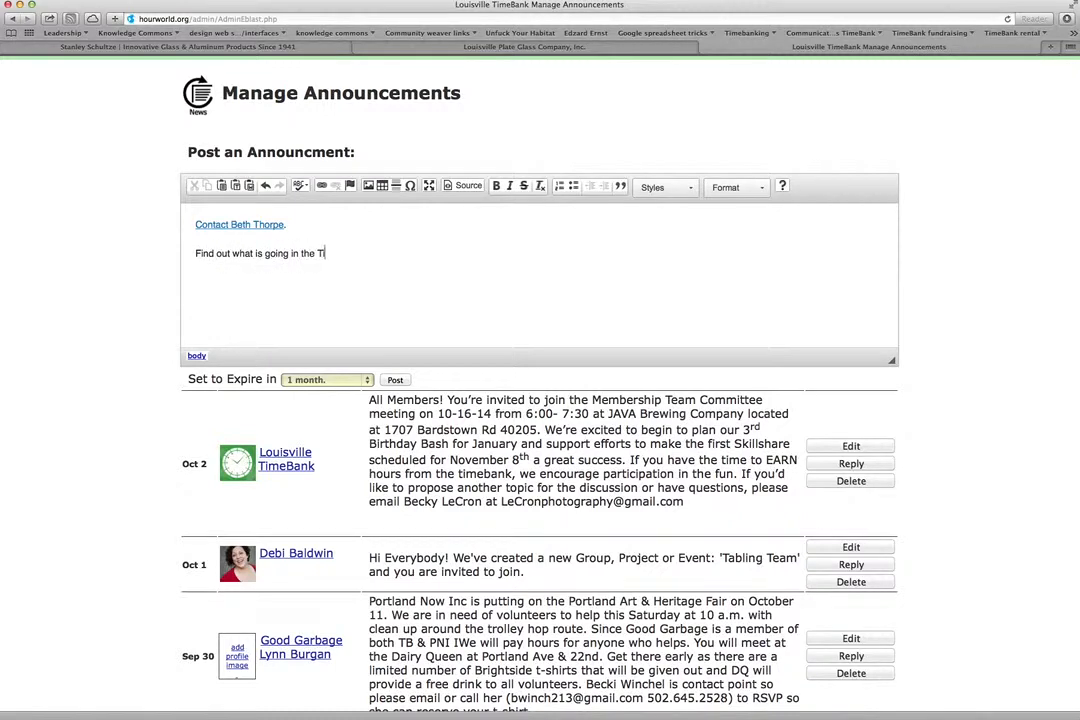
pyautogui.write('meBank')
pyautogui.moveTo(194, 253)
pyautogui.mouseDown()
pyautogui.moveTo(335, 254)
pyautogui.moveTo(194, 254)
pyautogui.mouseUp()
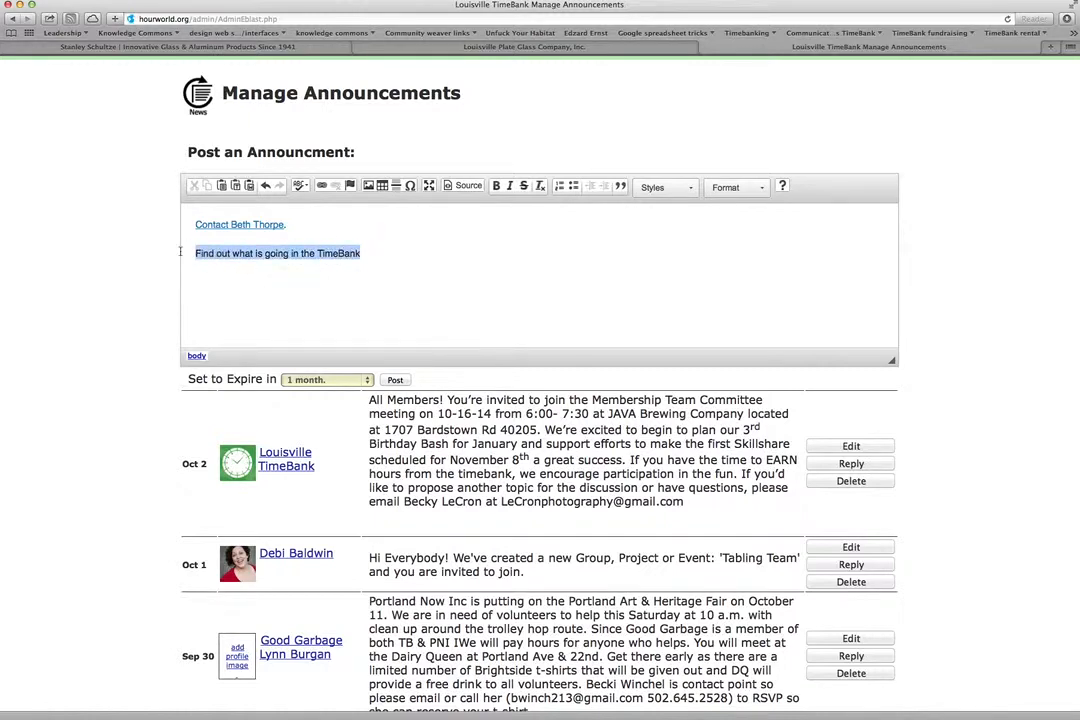
pyautogui.click(760, 189)
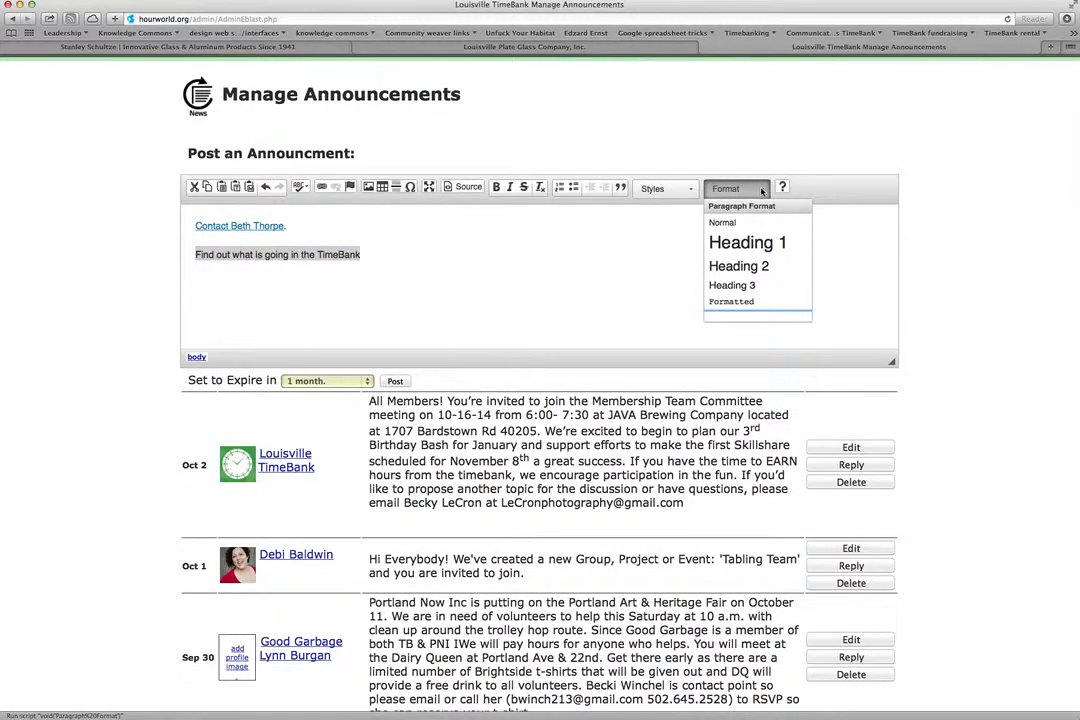
pyautogui.click(765, 267)
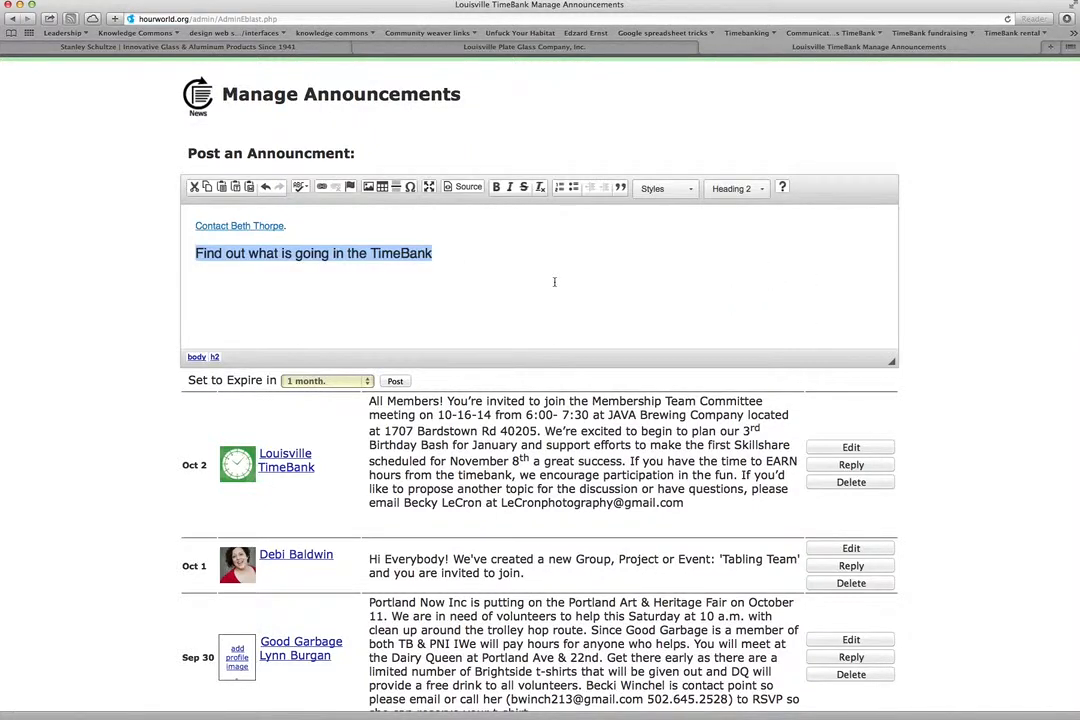
pyautogui.click(460, 262)
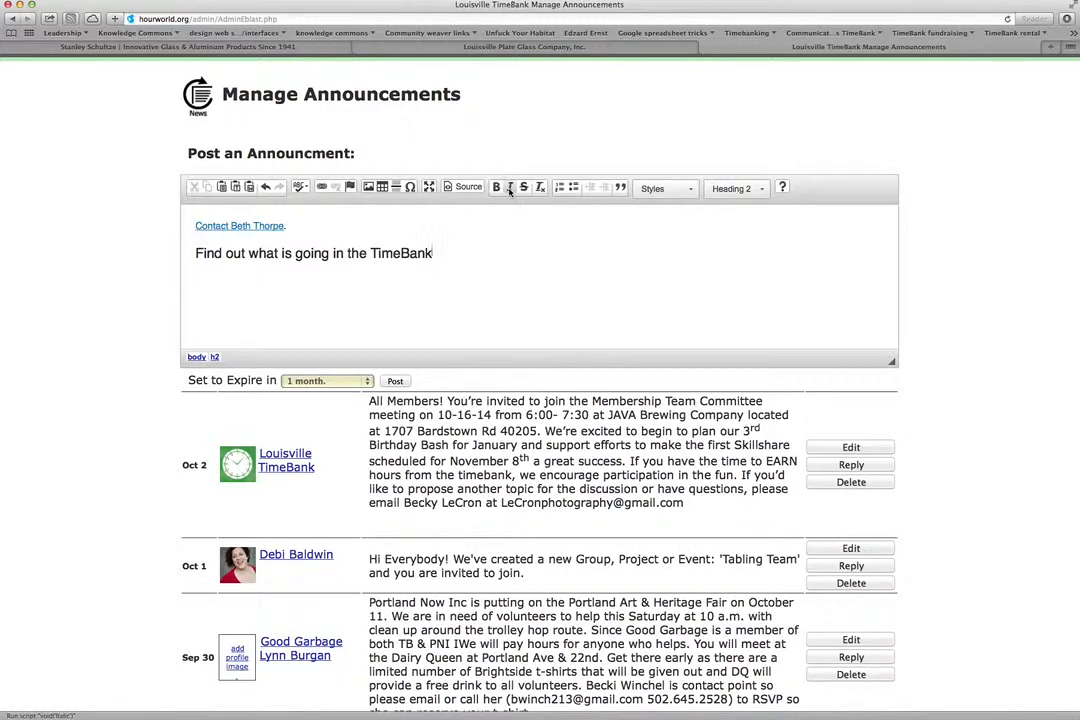
pyautogui.click(688, 190)
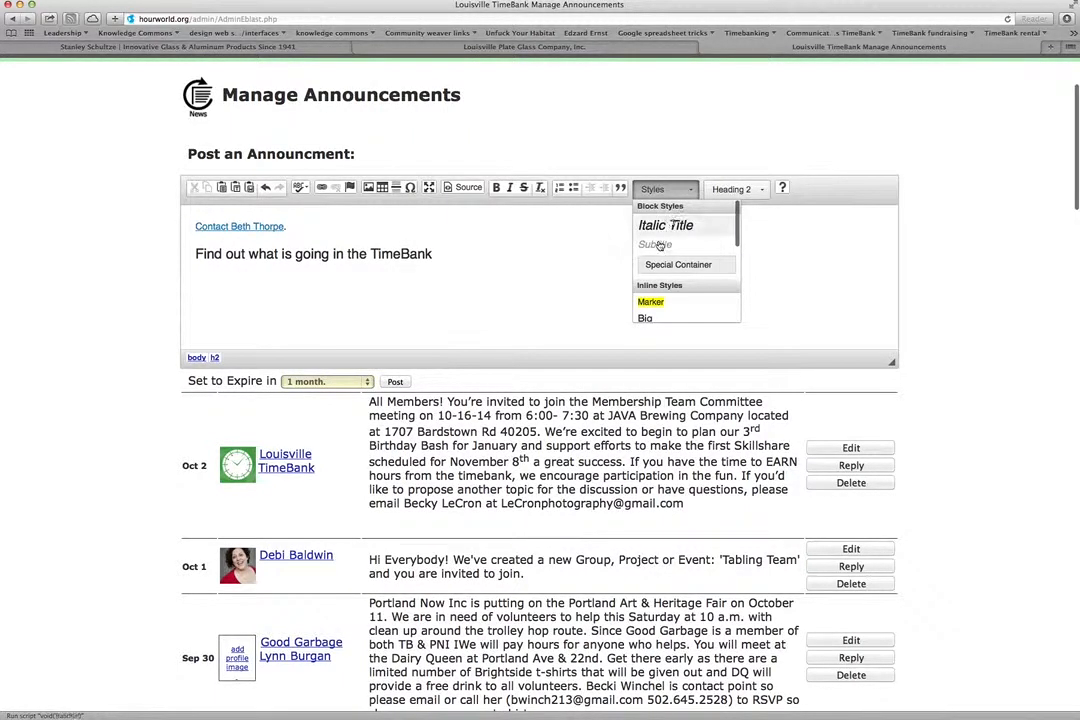
pyautogui.scroll(-1, 648, 260)
pyautogui.scroll(-1, 648, 262)
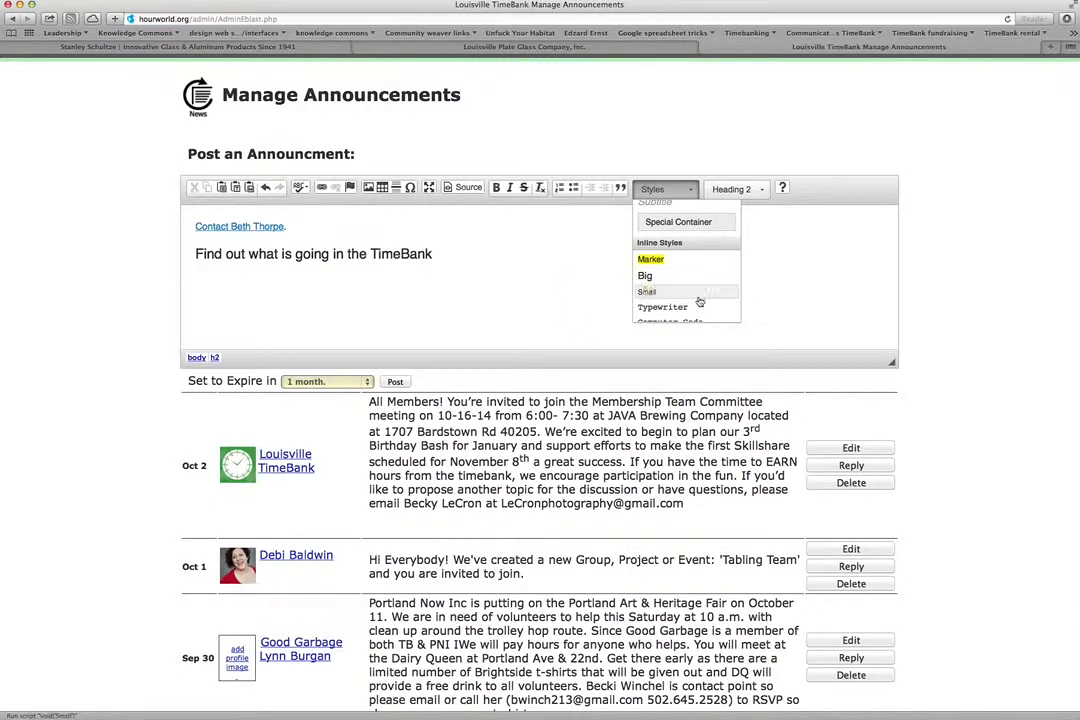
pyautogui.scroll(-1, 692, 281)
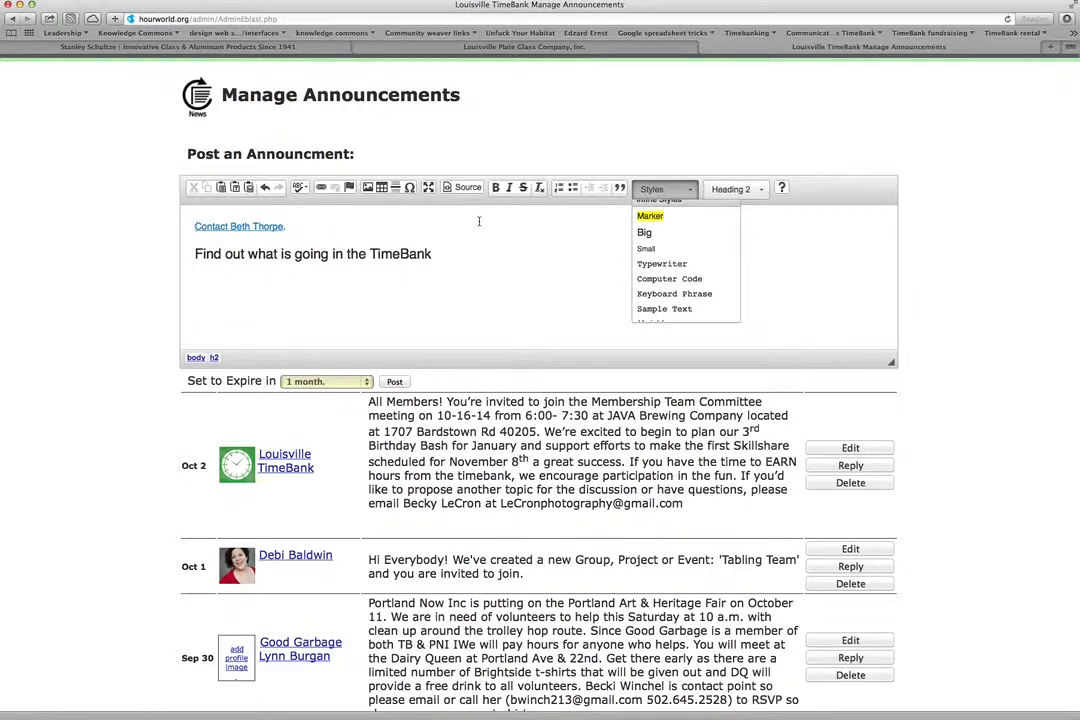
pyautogui.click(527, 283)
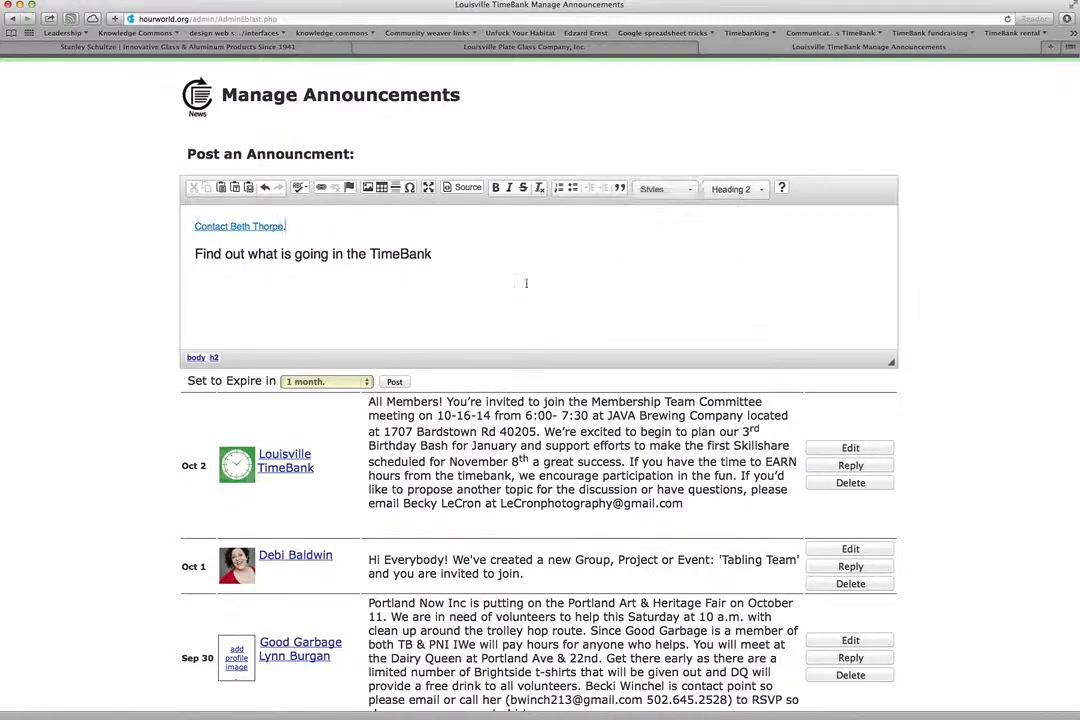